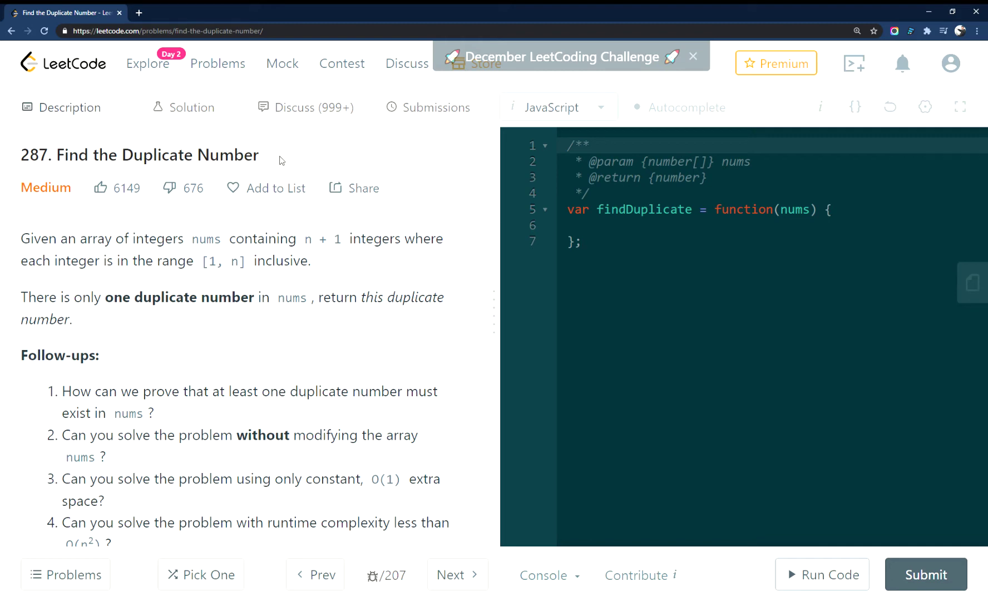
scroll(270, 177, "down", 1)
scroll(247, 209, "down", 1)
scroll(227, 228, "down", 1)
scroll(235, 234, "down", 1)
scroll(309, 463, "down", 1)
left_click_drag(224, 406, 144, 404)
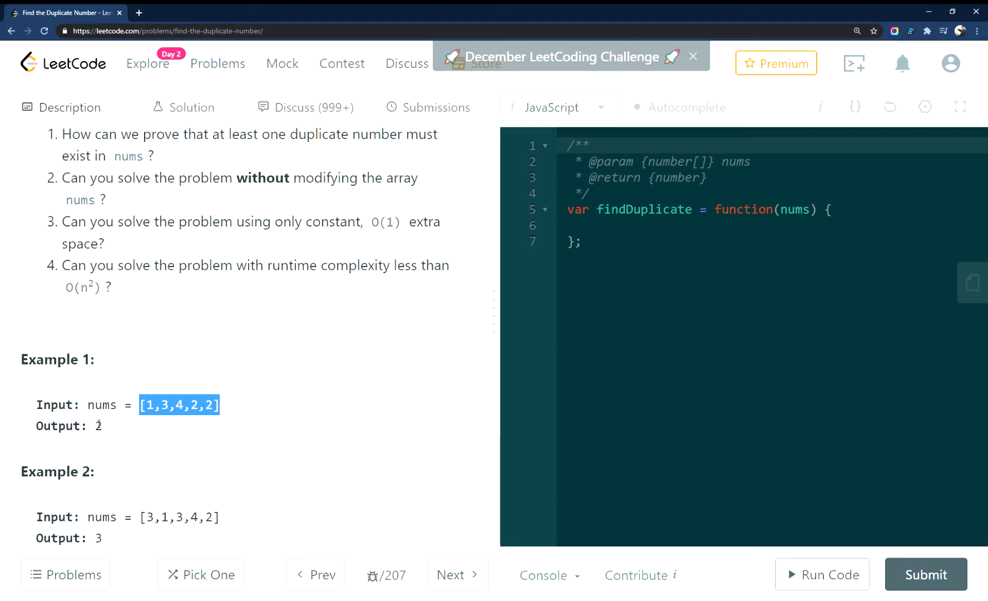
Step: Highlight Example 1's expected output 2, then place the cursor in the empty findDuplicate body
double_click(101, 427)
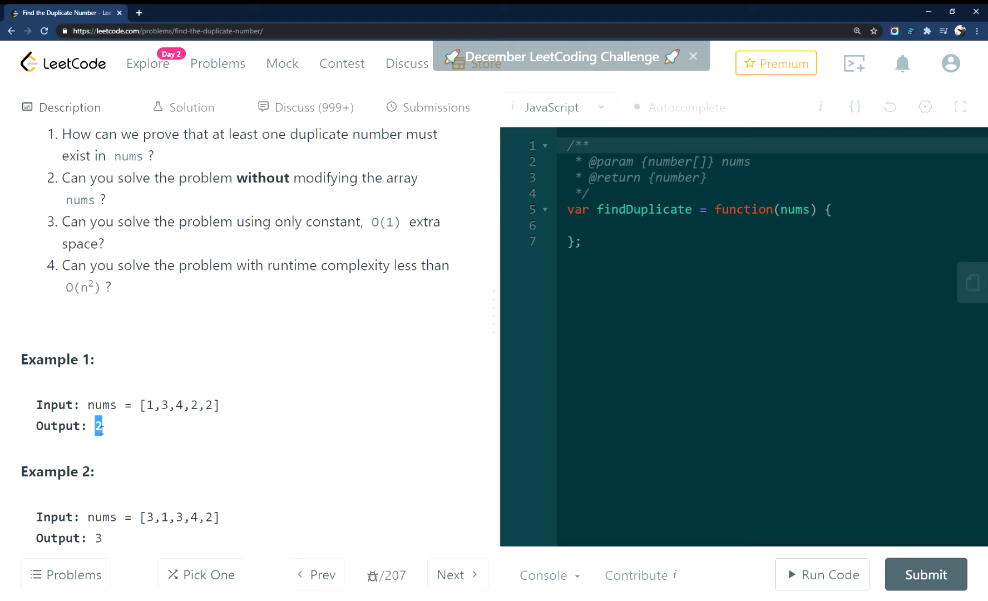
left_click(632, 230)
type("l")
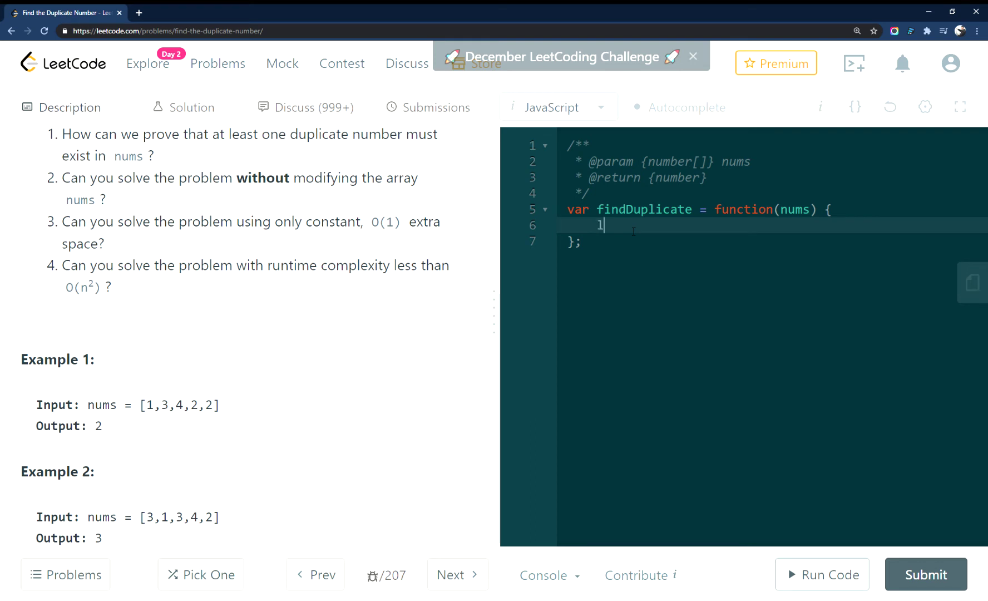
type("et ob")
type("j = ")
type("{}")
Step: Add blank lines below let obj = {} and highlight the example input [1,3,4,2,2]
key("Return")
key("Return")
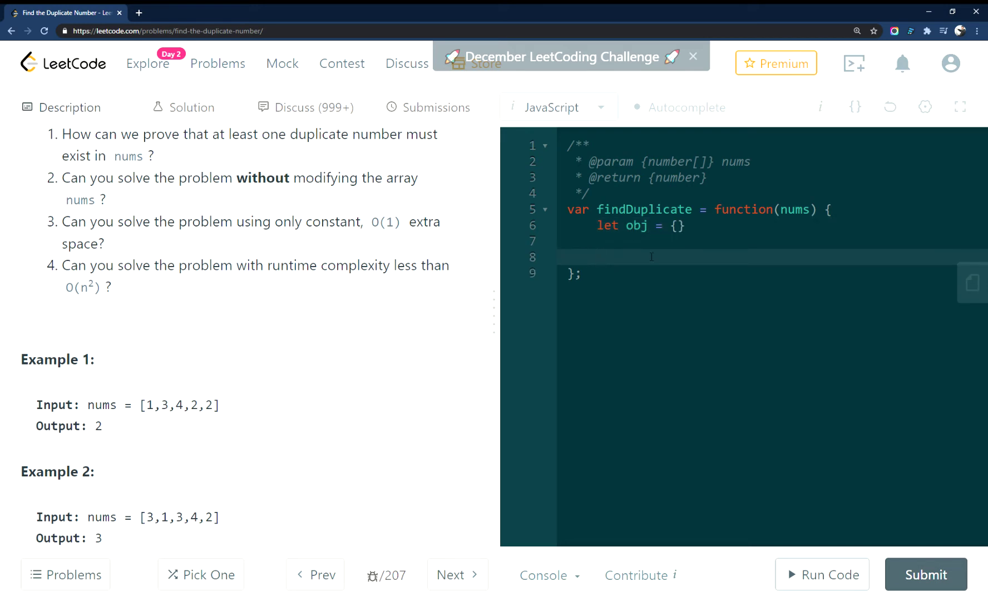
left_click_drag(223, 405, 143, 404)
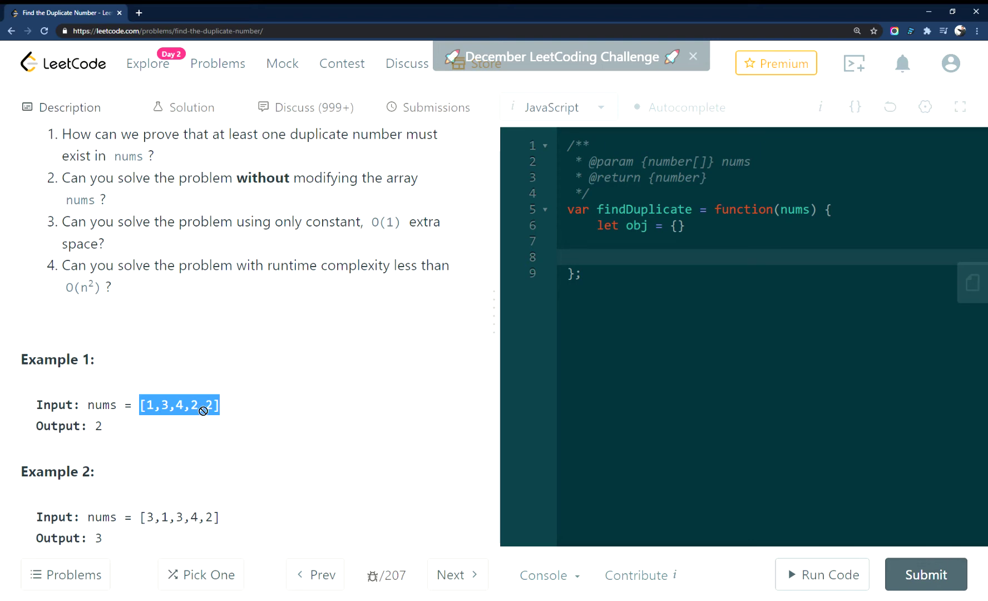
left_click(605, 255)
type("for (let i nums) ")
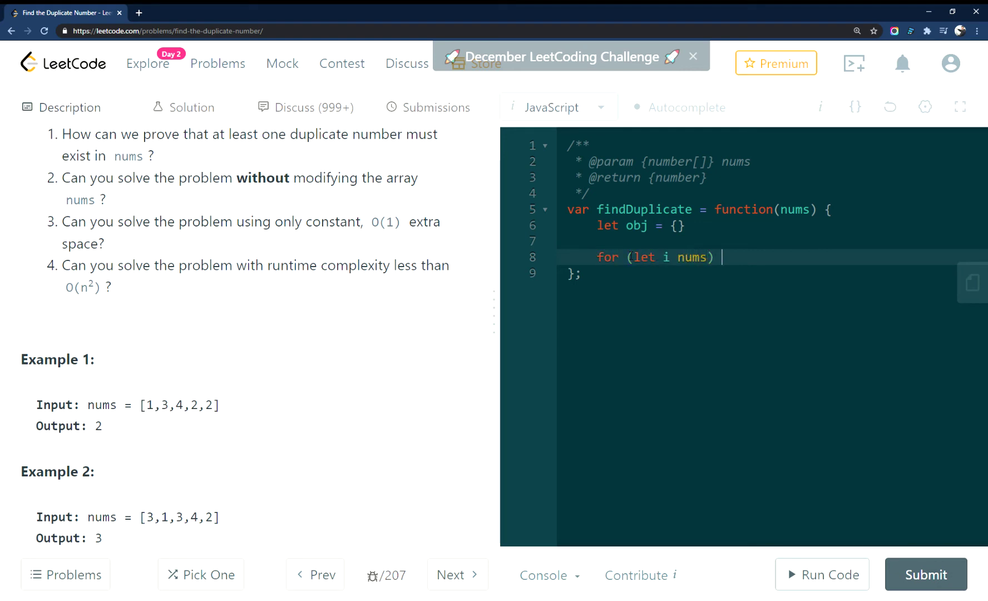
type("{")
Step: Write the for loop over nums with an if(!obj[i]) block setting obj[i] = 1
key("Return")
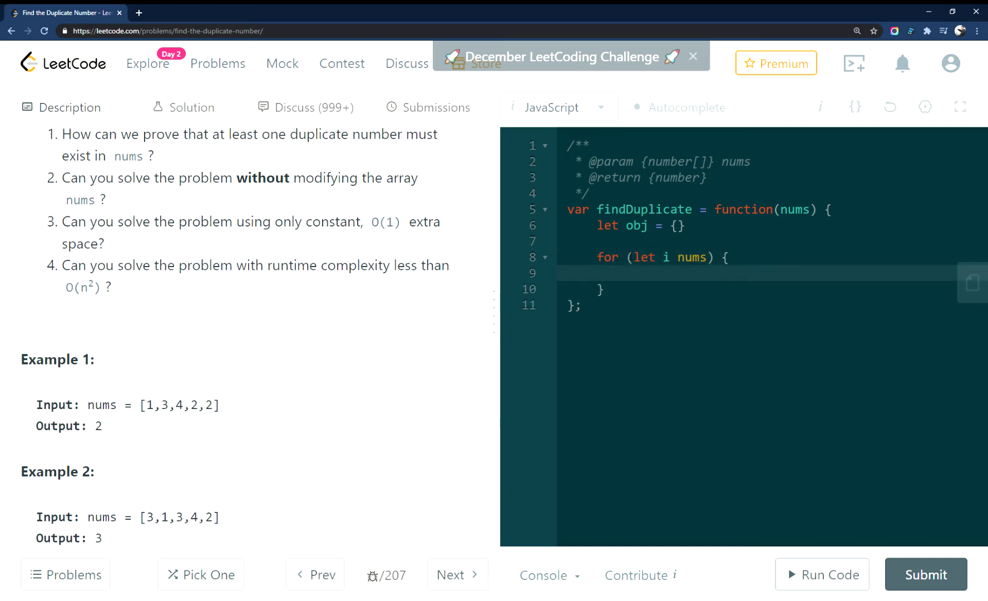
type("if(")
type("!obj[")
type("i])")
type(" {")
key("Return")
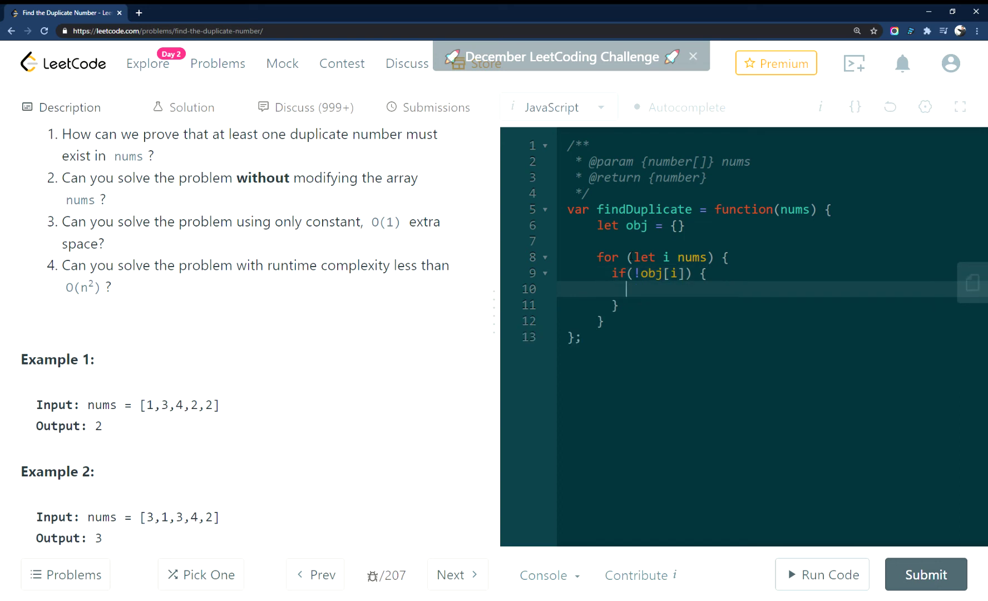
type("obj")
type("[i] 1")
key("Left")
type("=")
key("End")
key("Down")
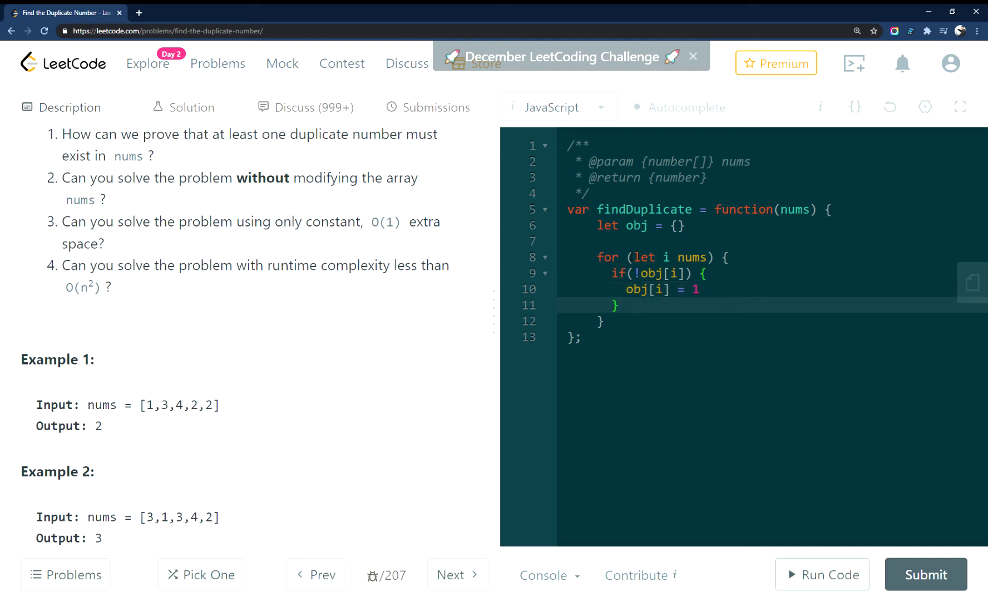
type(" else ")
type("{")
Step: Add the else block that returns (i), then submit the solution
key("Return")
type("retru")
key("BackSpace")
key("BackSpace")
type("urn ")
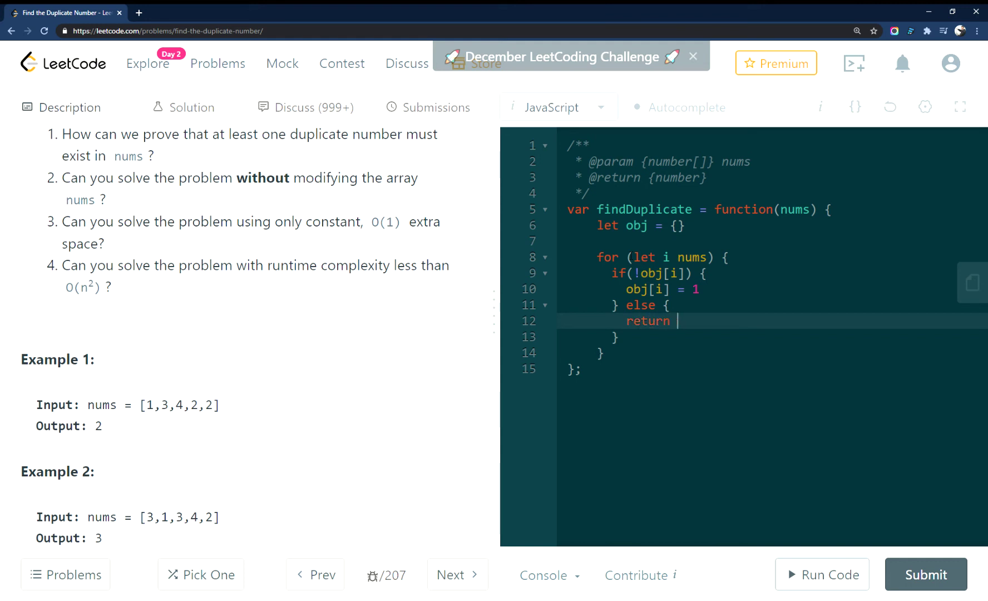
type("i")
key("BackSpace")
key("BackSpace")
type("(i")
left_click(904, 577)
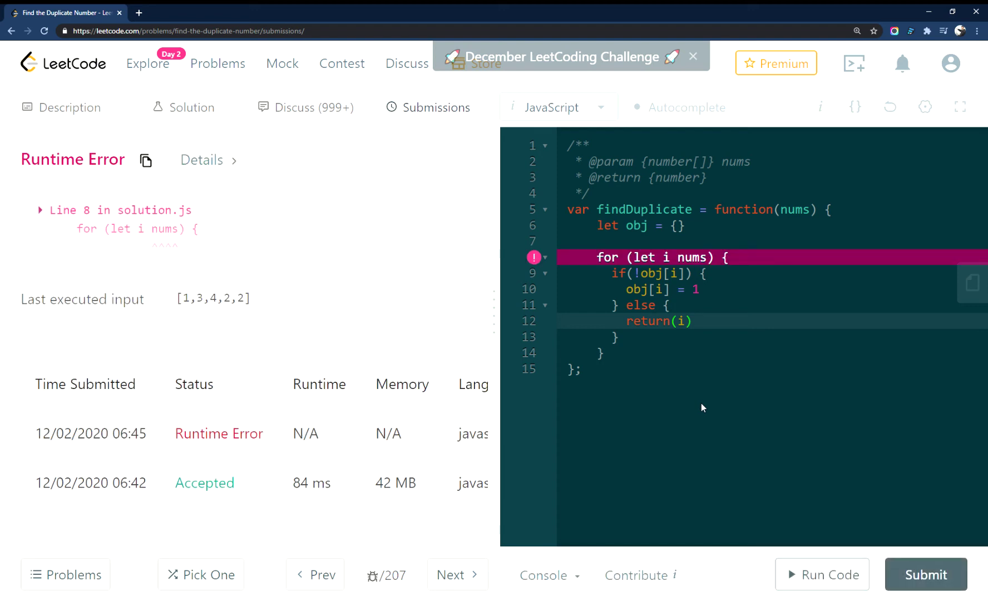
Step: Change line 8's loop to for (let i of nums) and resubmit
left_click(677, 257)
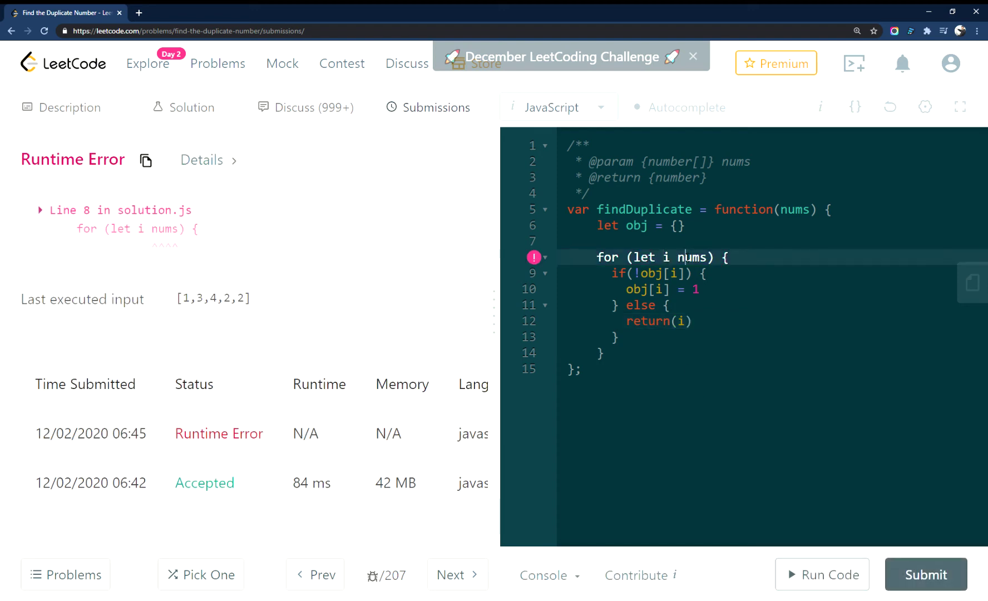
type("of")
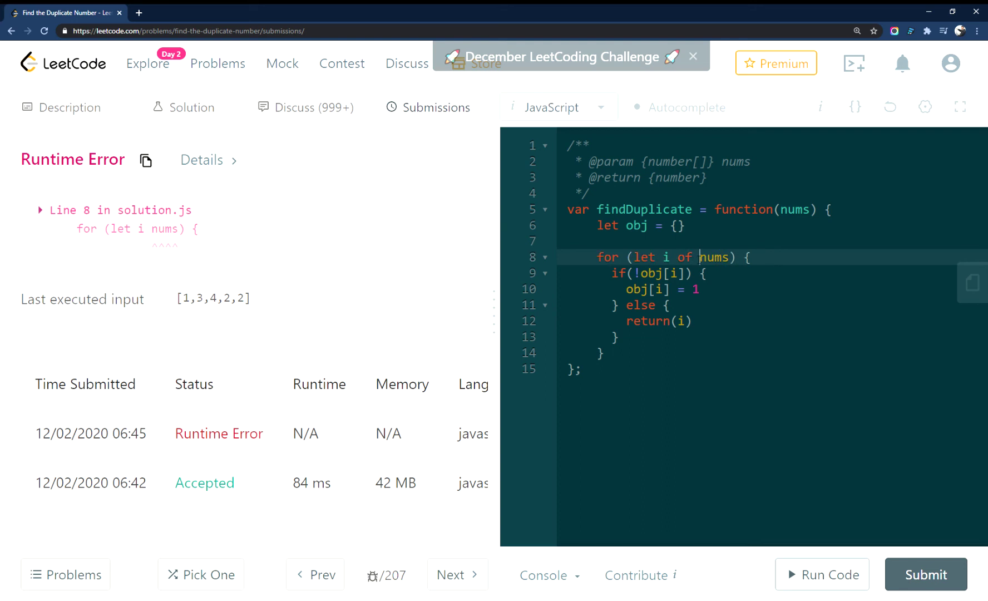
left_click(654, 402)
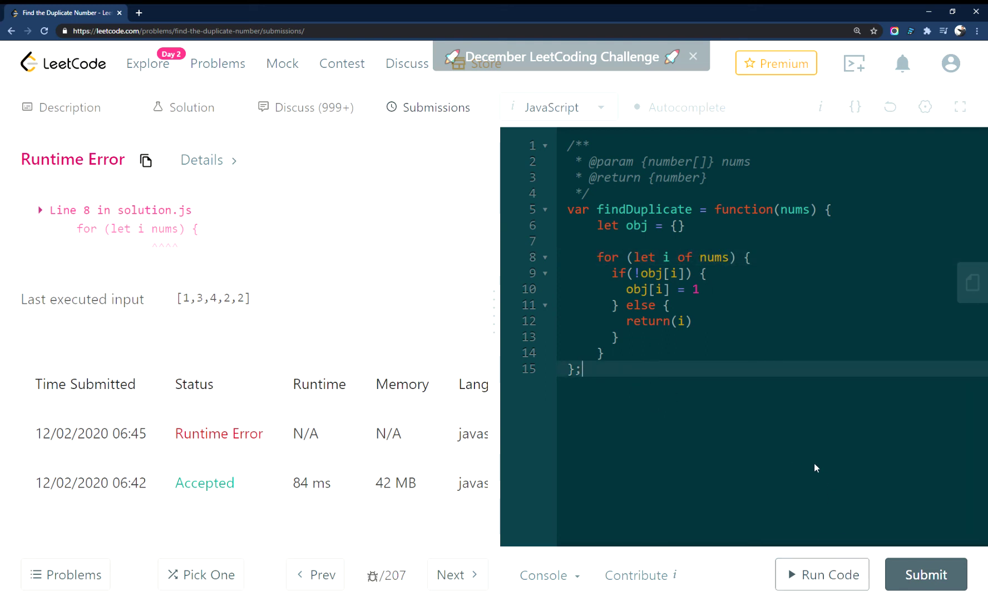
left_click(892, 571)
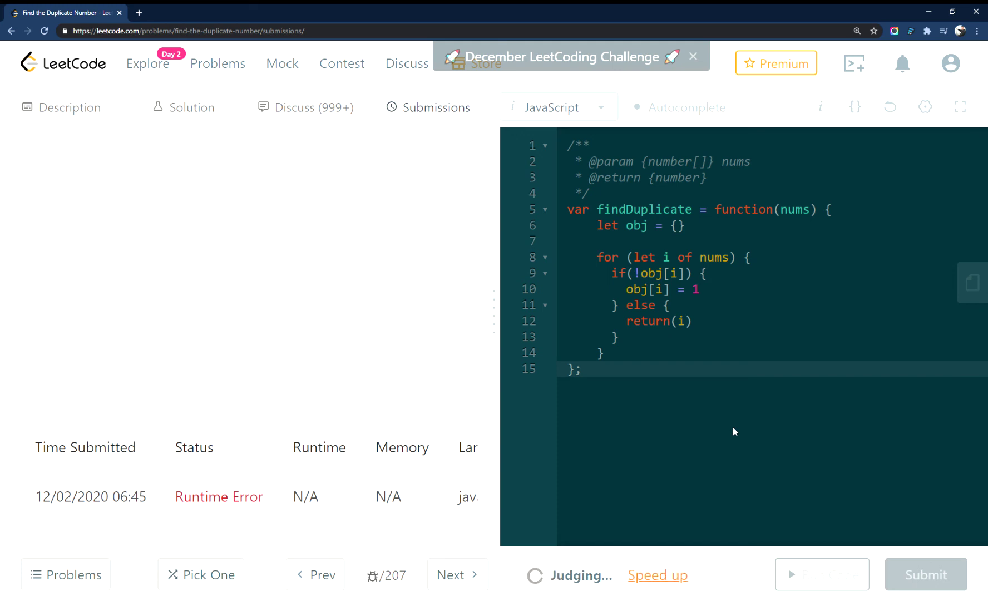
scroll(319, 298, "down", 1)
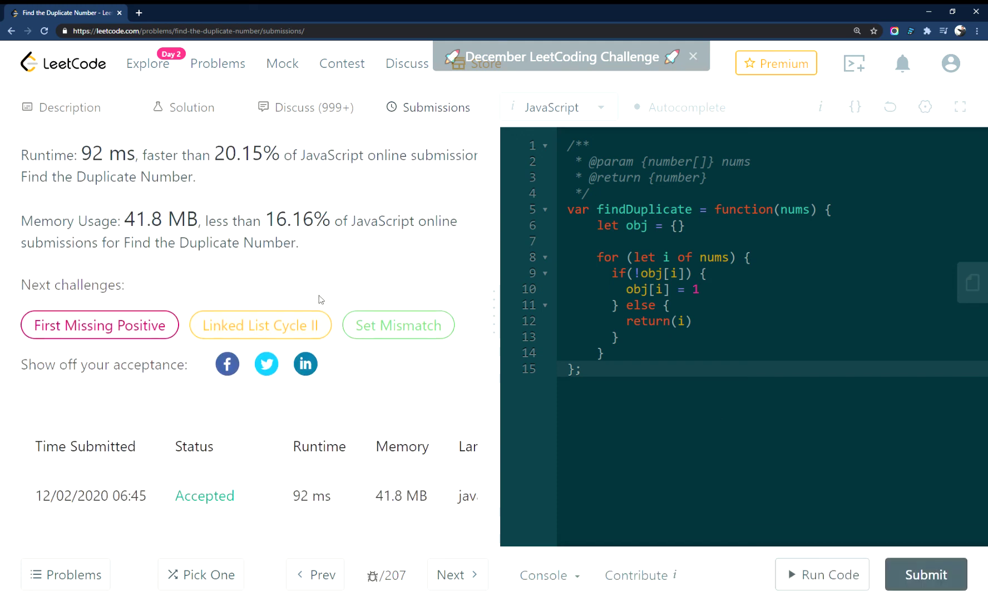
scroll(319, 315, "down", 1)
scroll(319, 320, "down", 1)
scroll(255, 309, "up", 2)
scroll(126, 183, "up", 1)
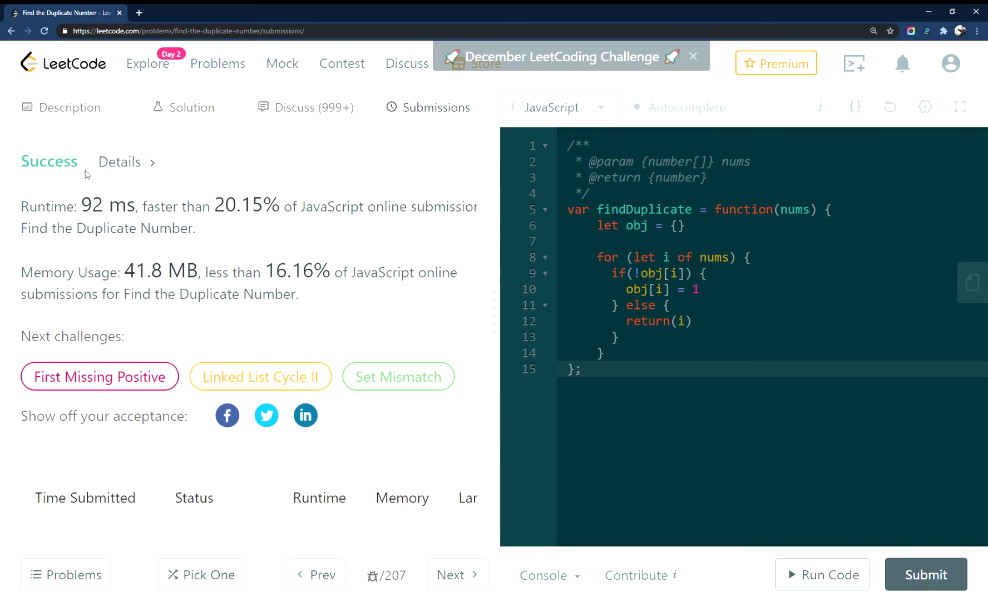
Step: Highlight the Success heading of the accepted result (92 ms, 41.8 MB)
left_click_drag(79, 164, 27, 163)
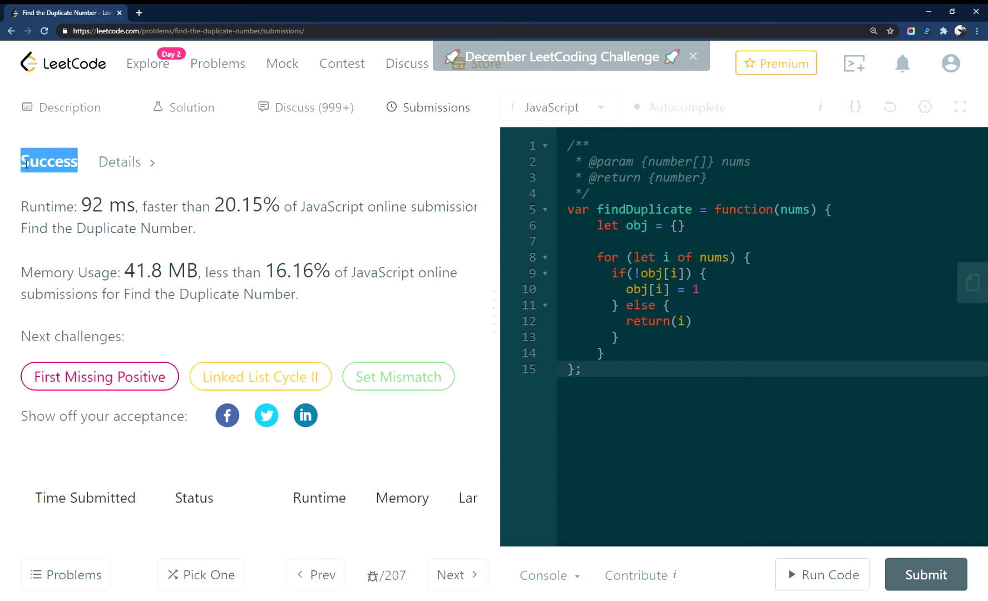